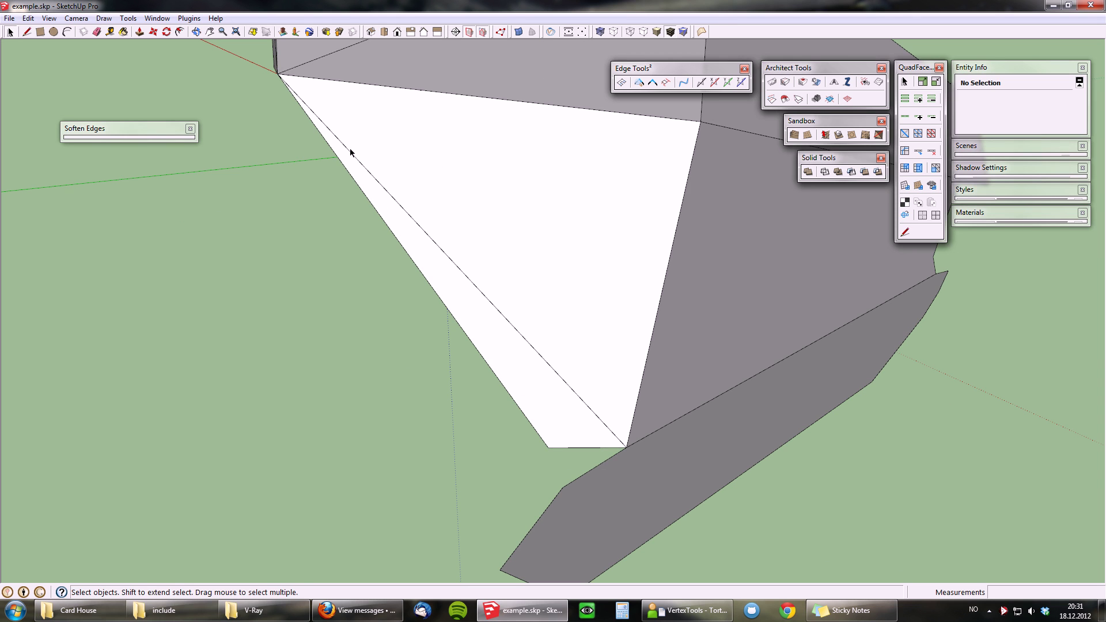
- Start Vertex Tools and select the free vertex at the lower tip of the narrow white triangle
{"action": "left_click", "coordinate": [514, 31]}
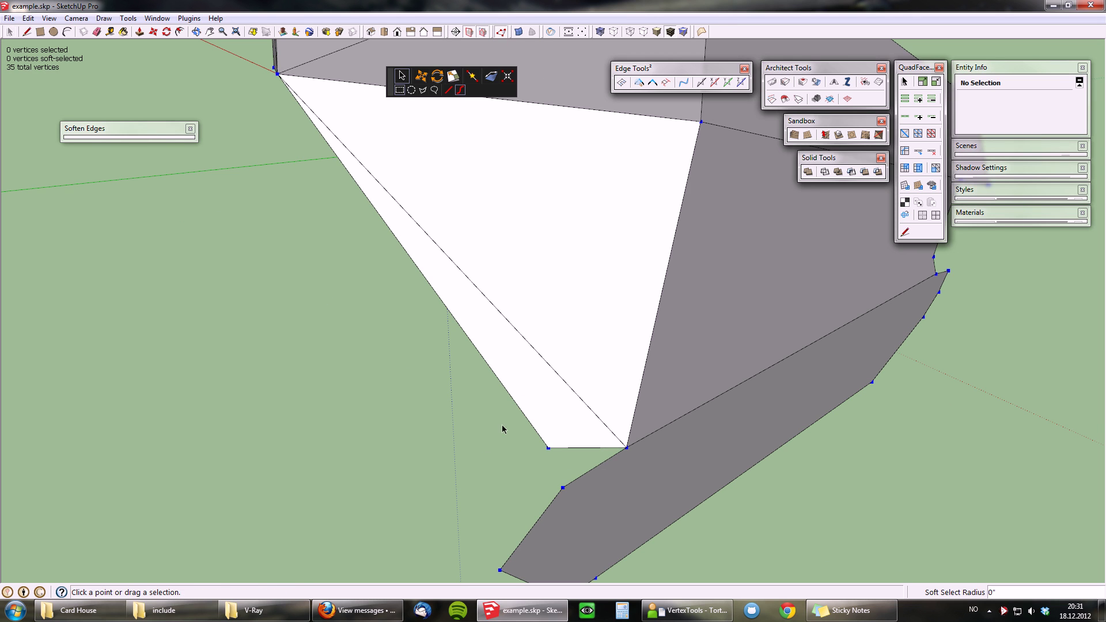
{"action": "left_click_drag", "start_coordinate": [497, 420], "coordinate": [573, 471]}
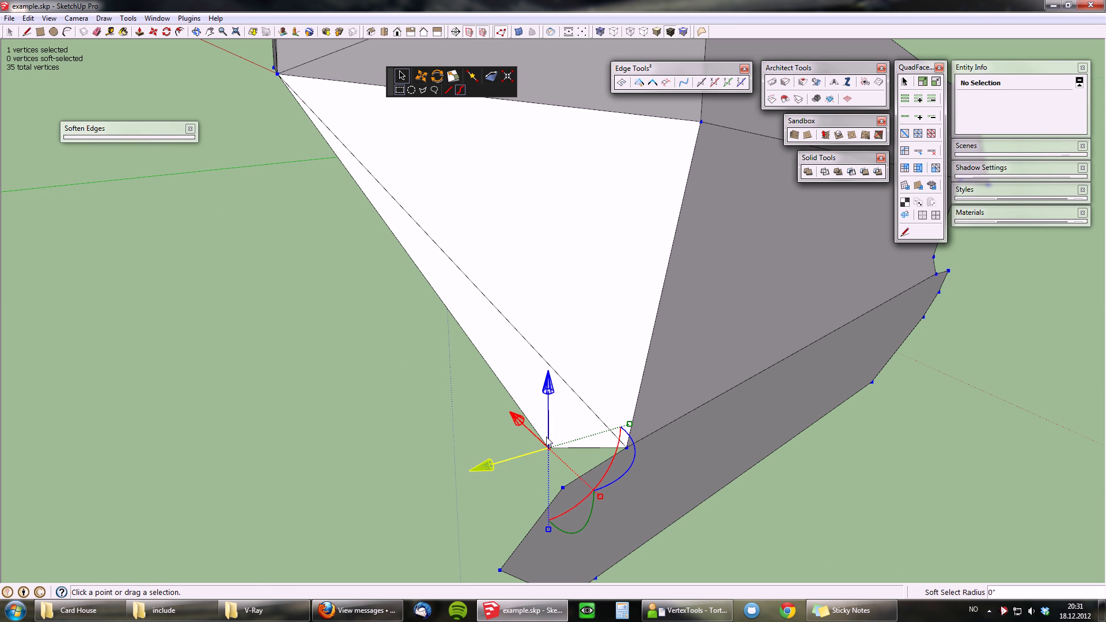
{"action": "key", "text": "o"}
{"action": "left_click_drag", "start_coordinate": [466, 313], "coordinate": [558, 341]}
{"action": "middle_click_drag", "start_coordinate": [557, 341], "coordinate": [555, 346]}
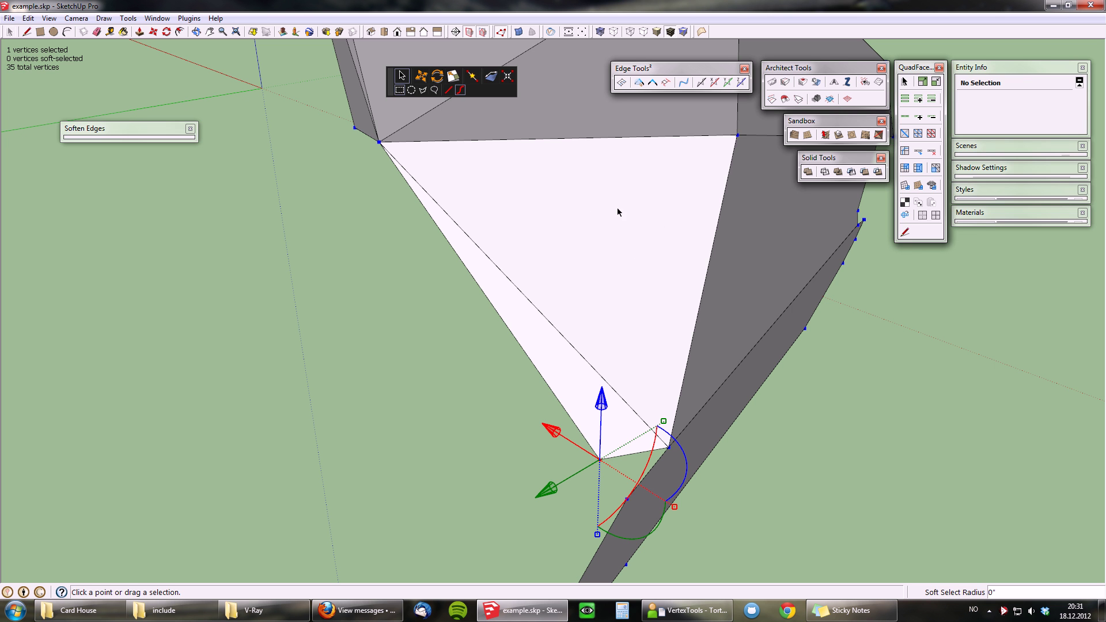
{"action": "middle_click_drag", "start_coordinate": [570, 295], "coordinate": [546, 311]}
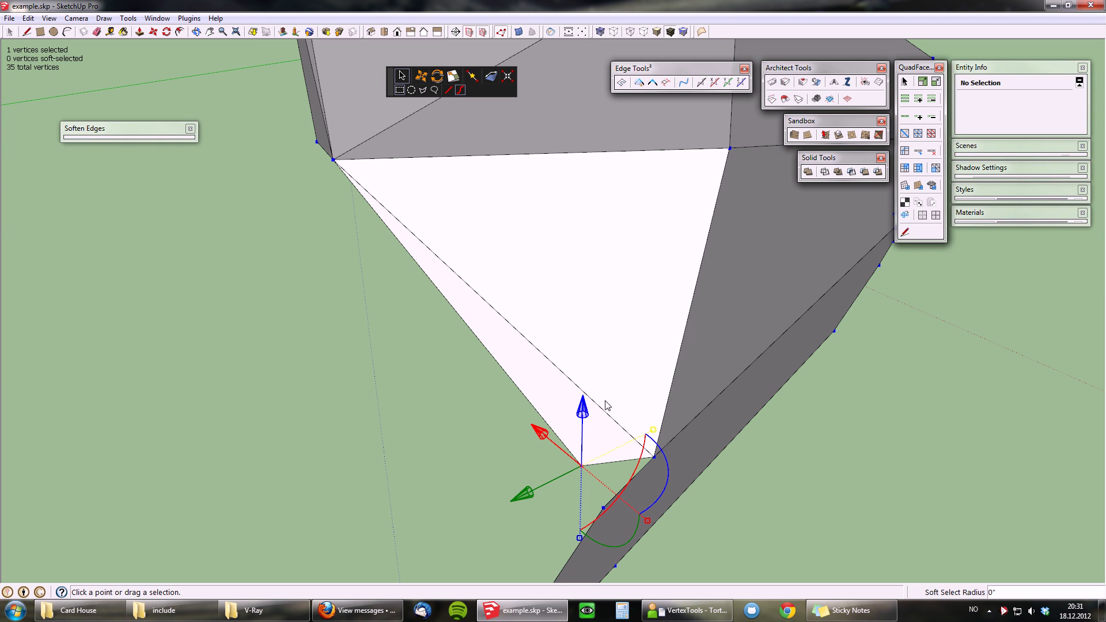
{"action": "mouse_move", "coordinate": [550, 364]}
{"action": "middle_mouse_down"}
{"action": "mouse_move", "coordinate": [580, 390]}
{"action": "mouse_move", "coordinate": [519, 388]}
{"action": "mouse_move", "coordinate": [547, 346]}
{"action": "mouse_move", "coordinate": [536, 351]}
{"action": "middle_mouse_up"}
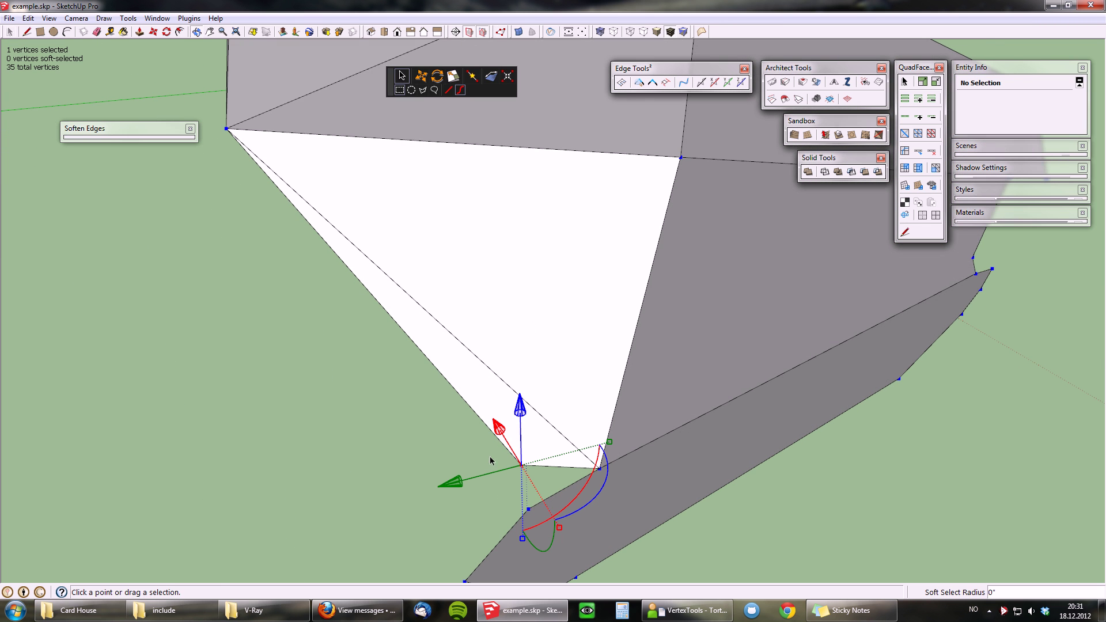
{"action": "left_click_drag", "start_coordinate": [436, 430], "coordinate": [546, 505]}
{"action": "middle_click_drag", "start_coordinate": [427, 274], "coordinate": [522, 290]}
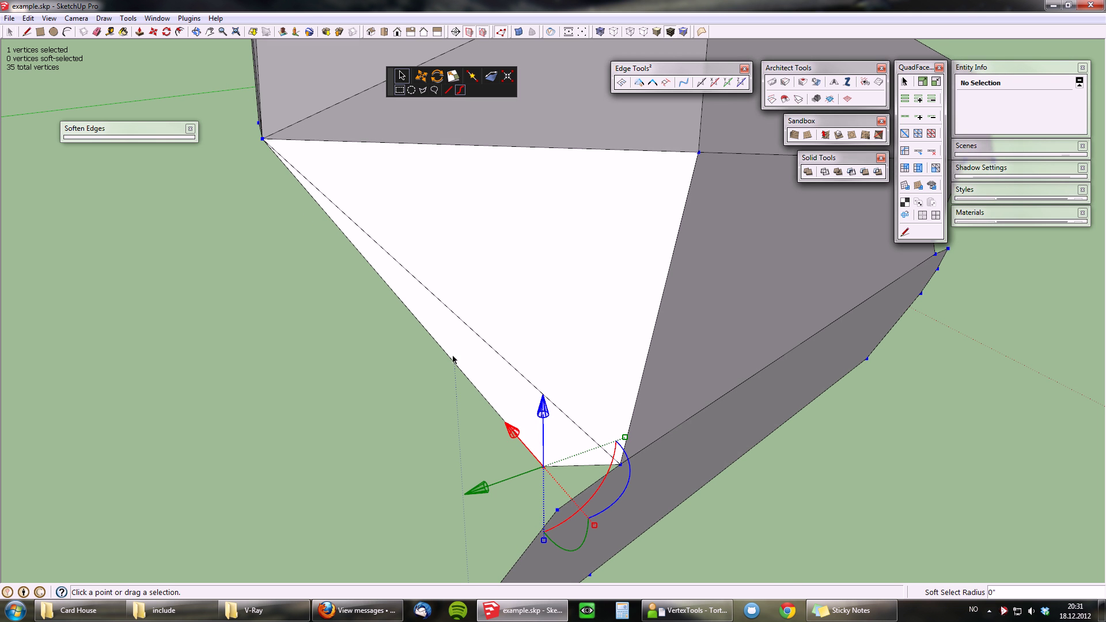
{"action": "middle_click_drag", "start_coordinate": [427, 319], "coordinate": [504, 296]}
- Align the vertex gizmo to custom axes with their origin on the large white triangular face
{"action": "right_click", "coordinate": [369, 291]}
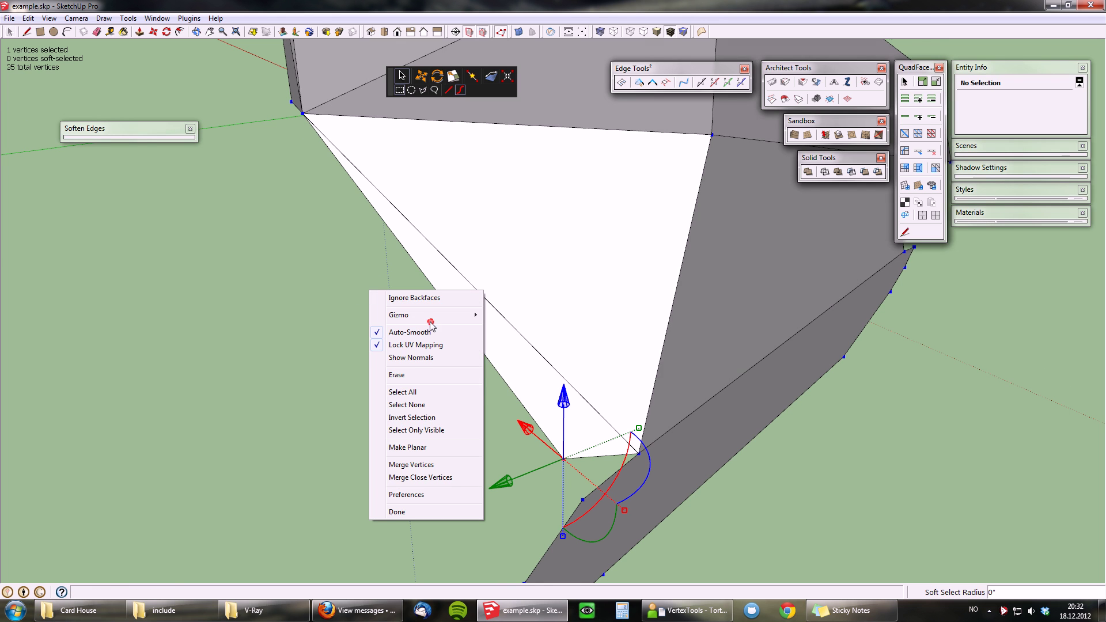
{"action": "mouse_move", "coordinate": [426, 317]}
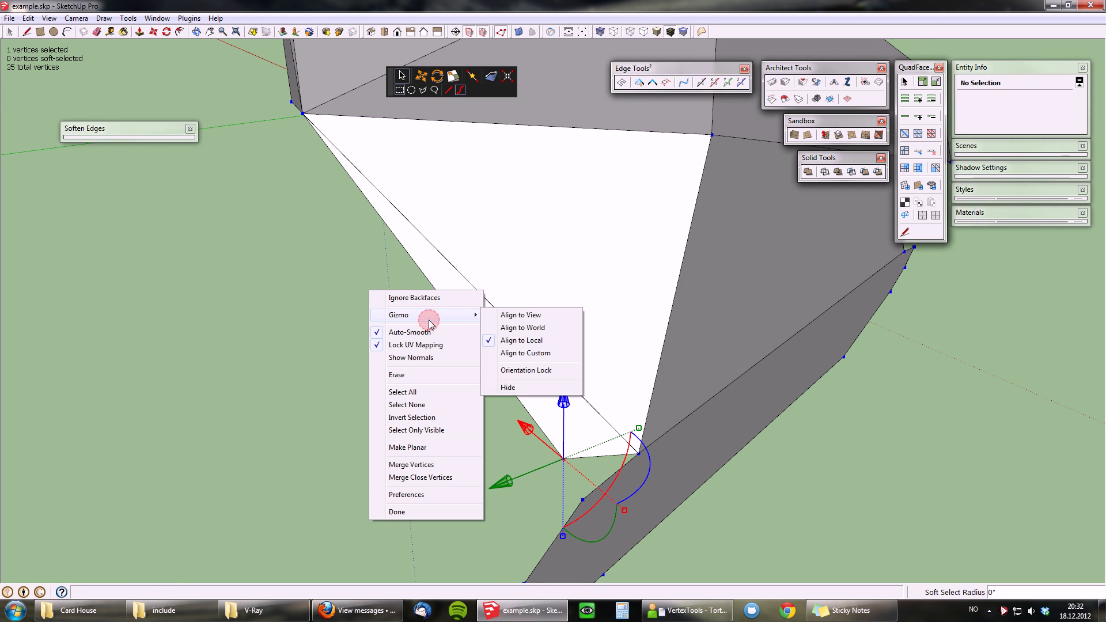
{"action": "left_click", "coordinate": [546, 353]}
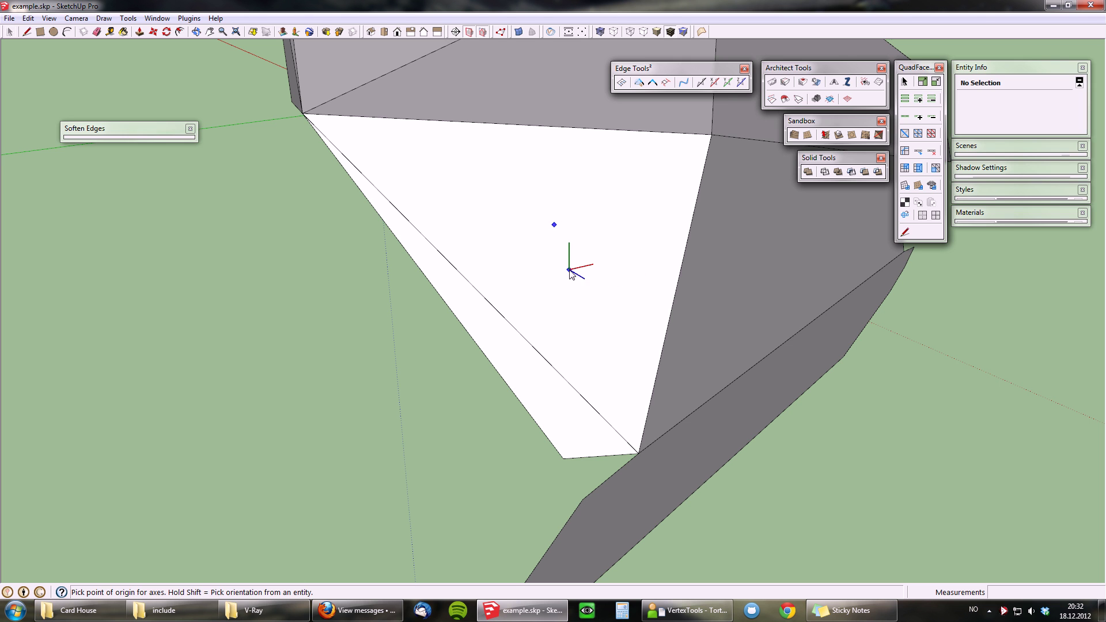
{"action": "left_click", "coordinate": [570, 270]}
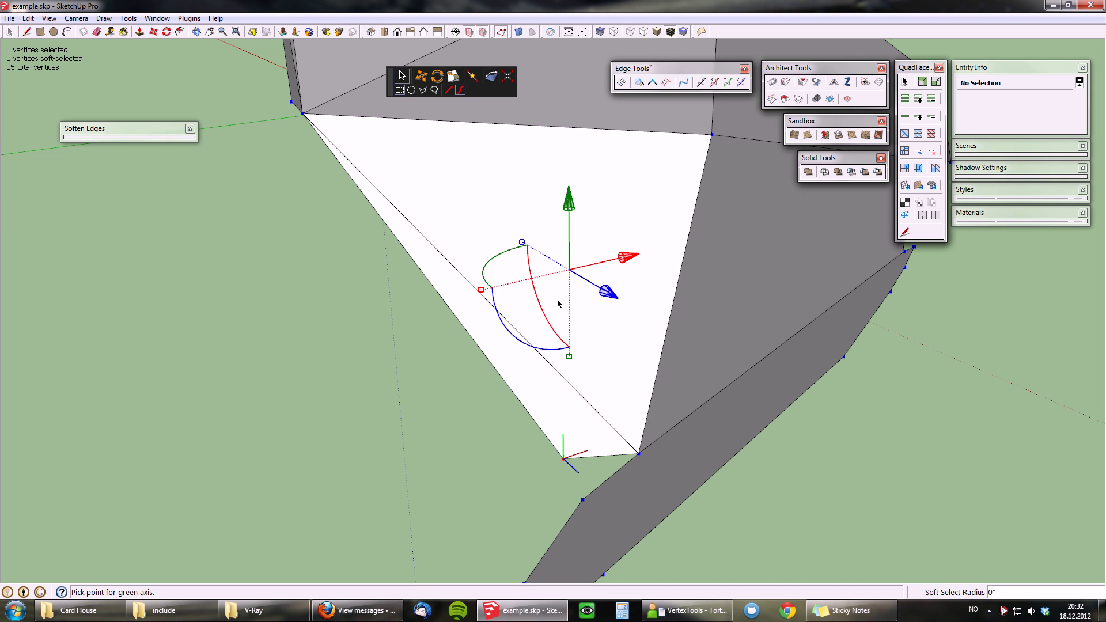
{"action": "scroll", "coordinate": [558, 304], "scroll_direction": "down", "scroll_amount": 3}
{"action": "mouse_move", "coordinate": [558, 304]}
{"action": "middle_mouse_down"}
{"action": "mouse_move", "coordinate": [570, 300]}
{"action": "mouse_move", "coordinate": [557, 304]}
{"action": "middle_mouse_up"}
{"action": "scroll", "coordinate": [558, 303], "scroll_direction": "up", "scroll_amount": 3}
{"action": "scroll", "coordinate": [558, 304], "scroll_direction": "down", "scroll_amount": 2}
{"action": "scroll", "coordinate": [558, 303], "scroll_direction": "up", "scroll_amount": 3}
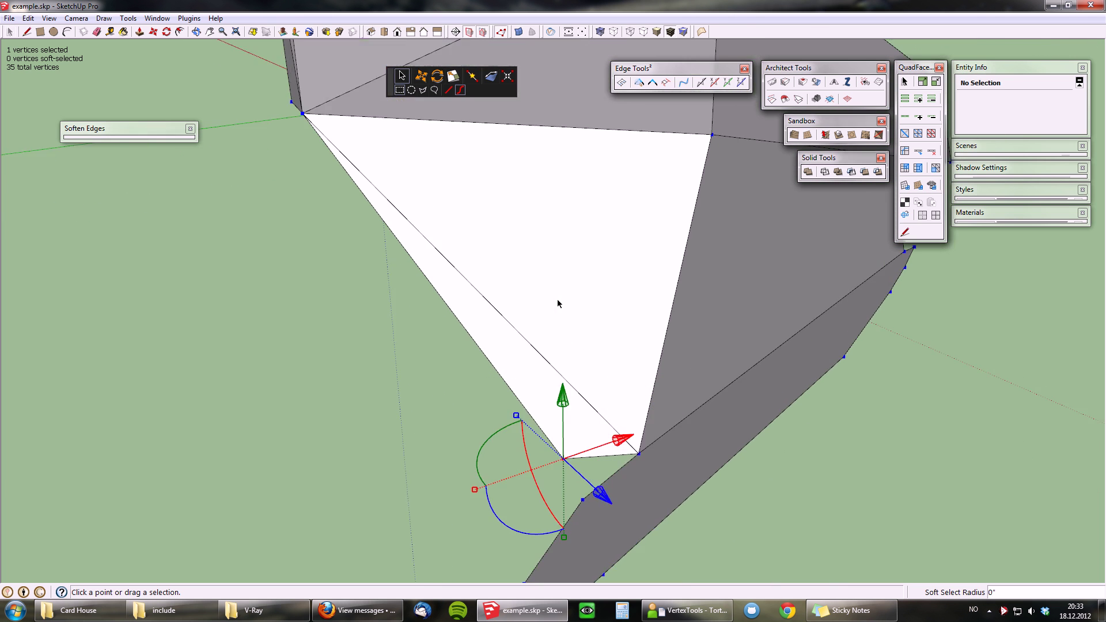
{"action": "scroll", "coordinate": [593, 472], "scroll_direction": "down", "scroll_amount": 3}
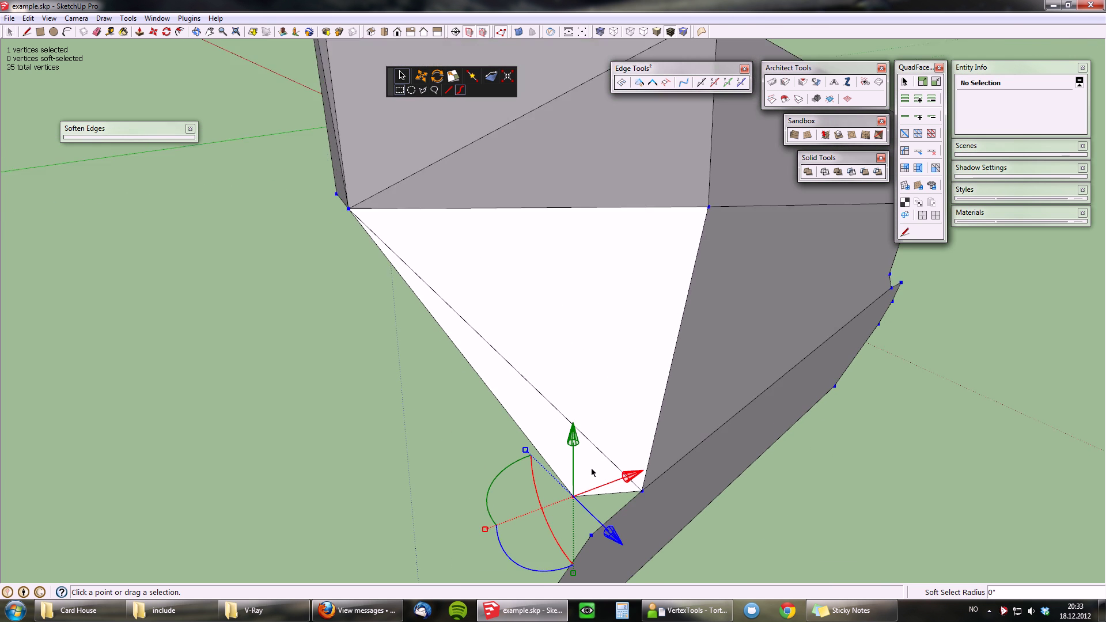
{"action": "scroll", "coordinate": [601, 444], "scroll_direction": "down", "scroll_amount": 2}
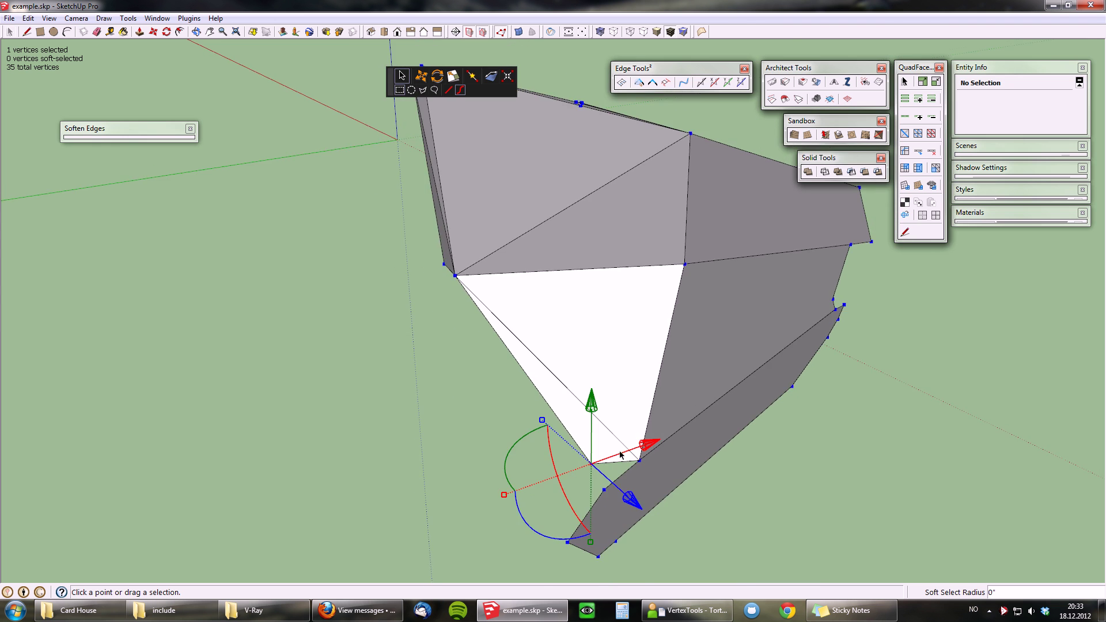
{"action": "scroll", "coordinate": [617, 353], "scroll_direction": "up", "scroll_amount": 4}
{"action": "scroll", "coordinate": [619, 333], "scroll_direction": "up", "scroll_amount": 1}
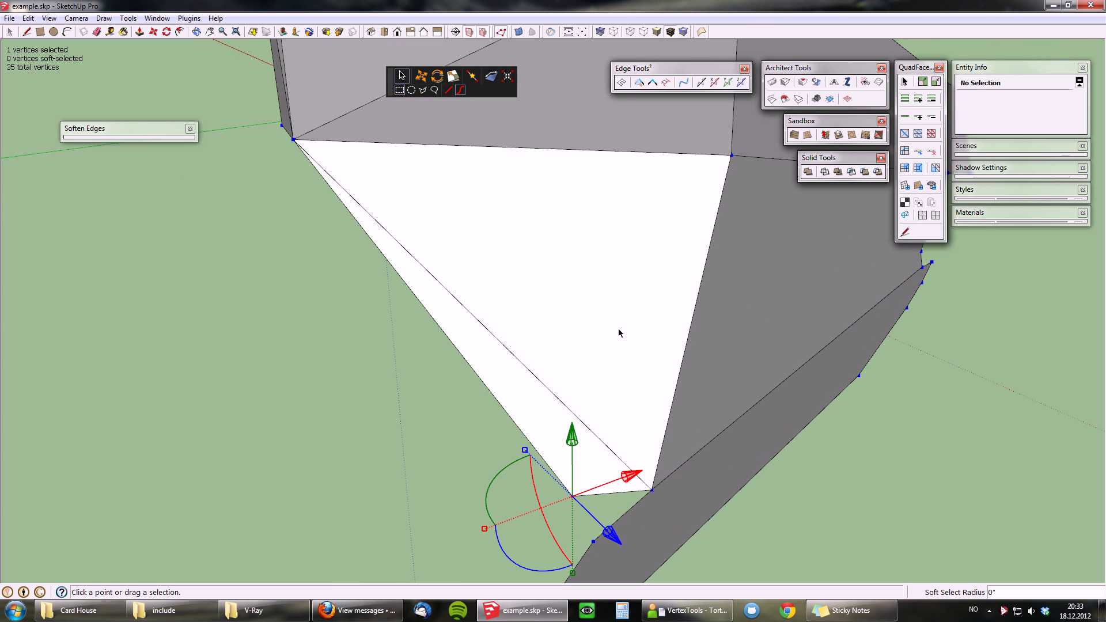
- Redefine the gizmo's custom alignment, picking the origin and orientation on the large white triangle's surface
{"action": "right_click", "coordinate": [397, 355]}
{"action": "mouse_move", "coordinate": [449, 380]}
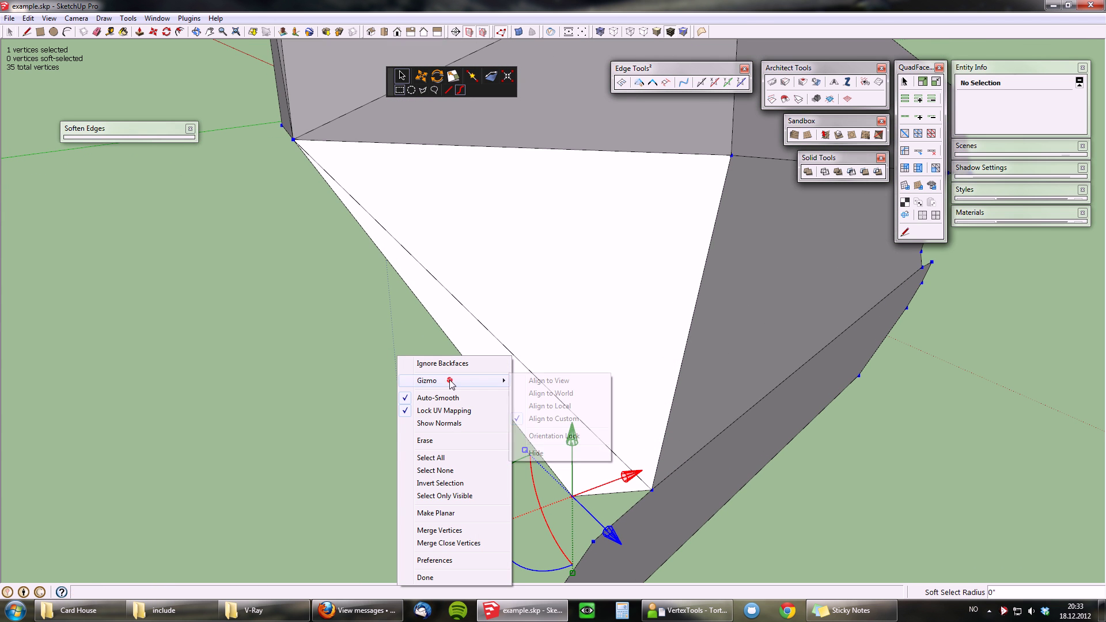
{"action": "left_click", "coordinate": [567, 418]}
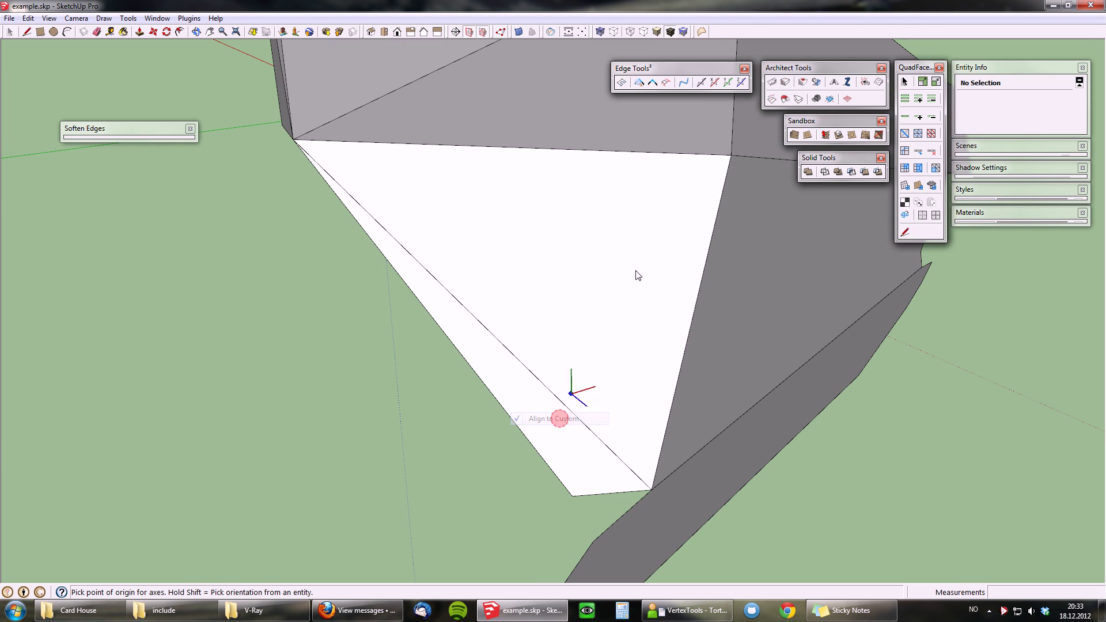
{"action": "left_click", "coordinate": [612, 217]}
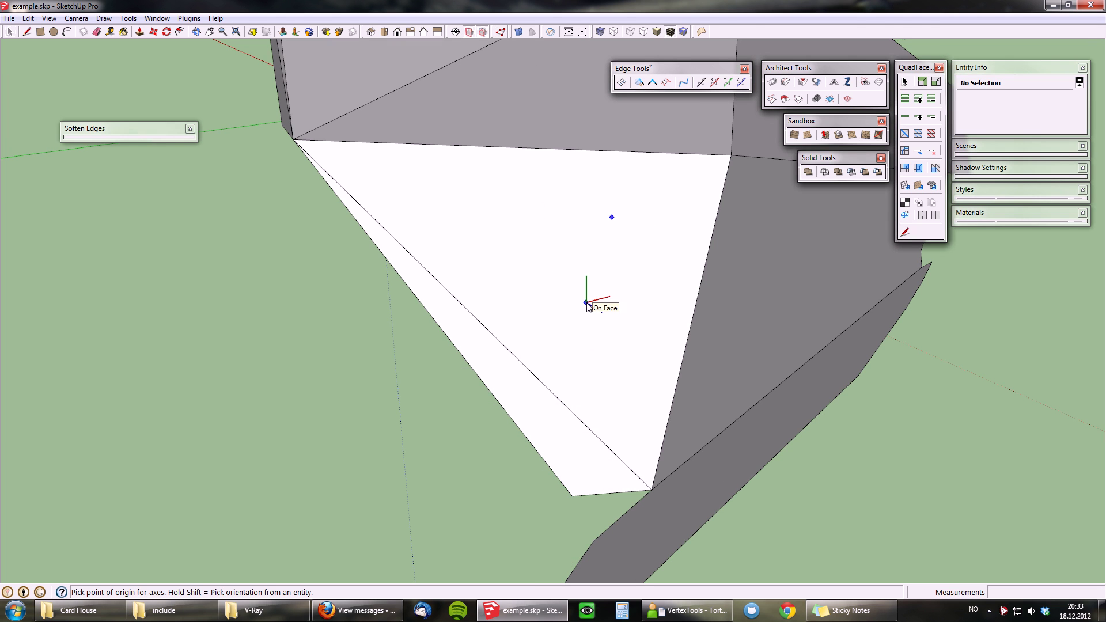
{"action": "left_click", "coordinate": [612, 330]}
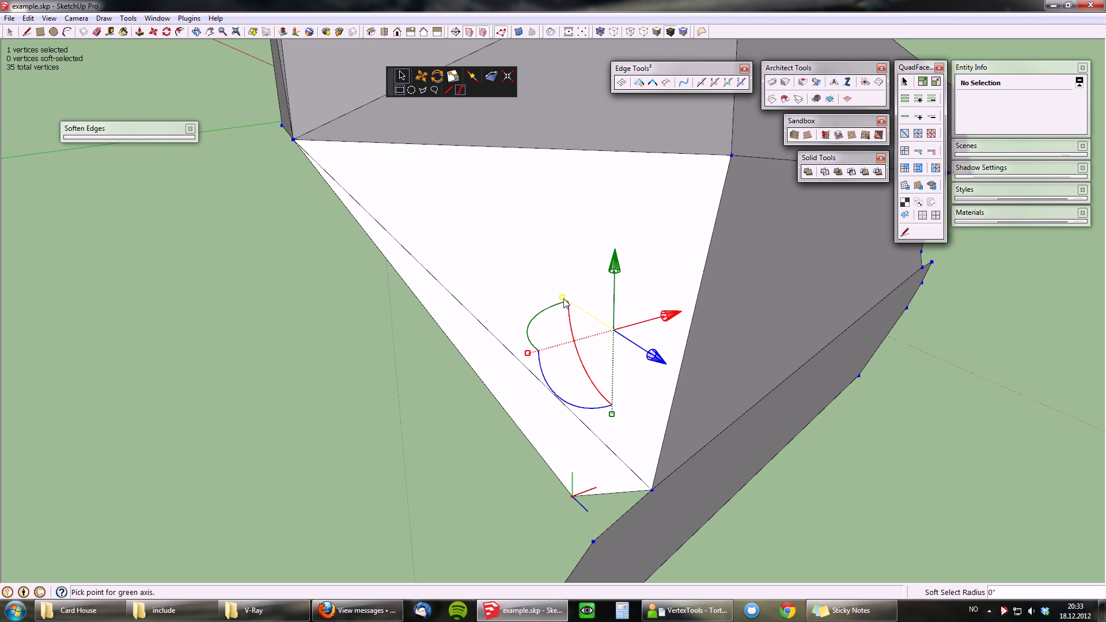
- Scale the selected vertex to 0 along the gizmo's blue axis and erase the diagonal edge between the two white faces
{"action": "left_click_drag", "start_coordinate": [564, 301], "coordinate": [612, 333]}
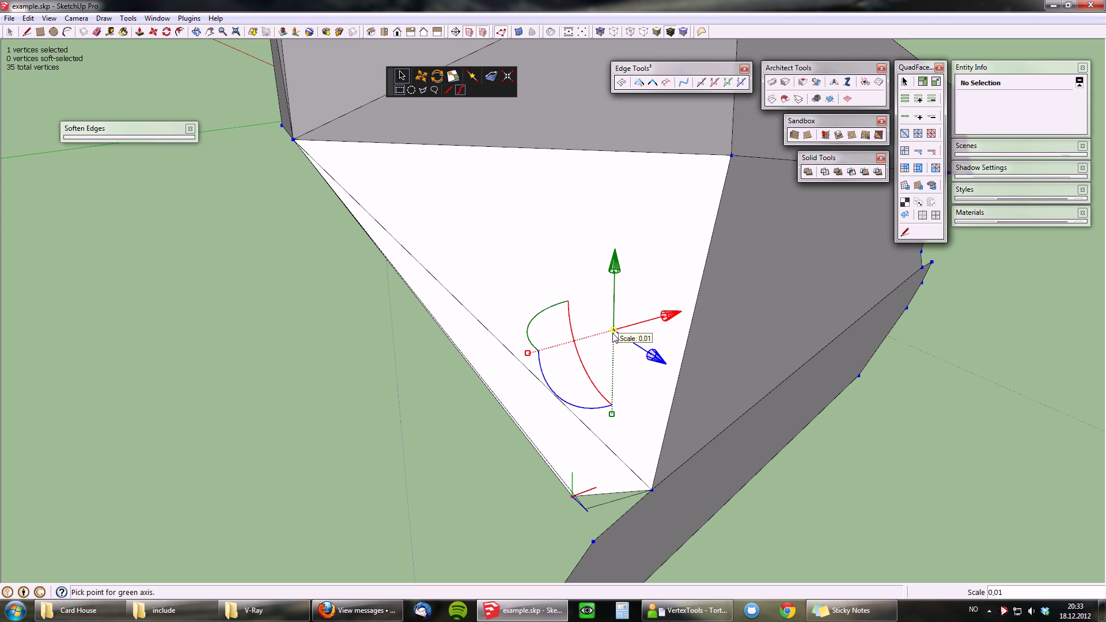
{"action": "left_click_drag", "start_coordinate": [614, 332], "coordinate": [615, 332]}
{"action": "left_click_drag", "start_coordinate": [615, 333], "coordinate": [615, 335]}
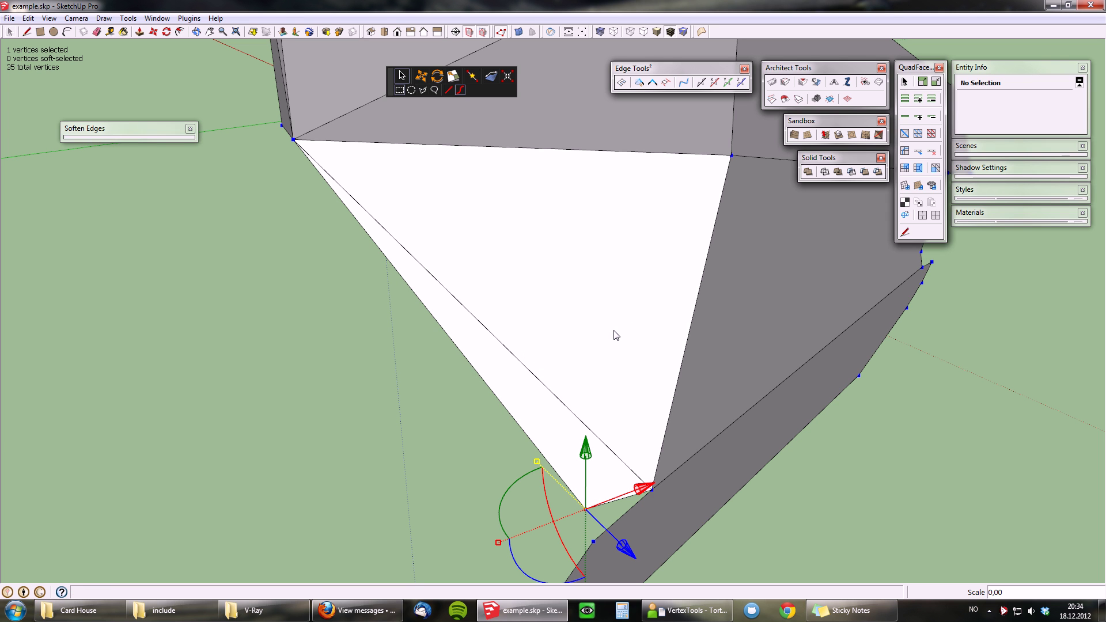
{"action": "key", "text": "space"}
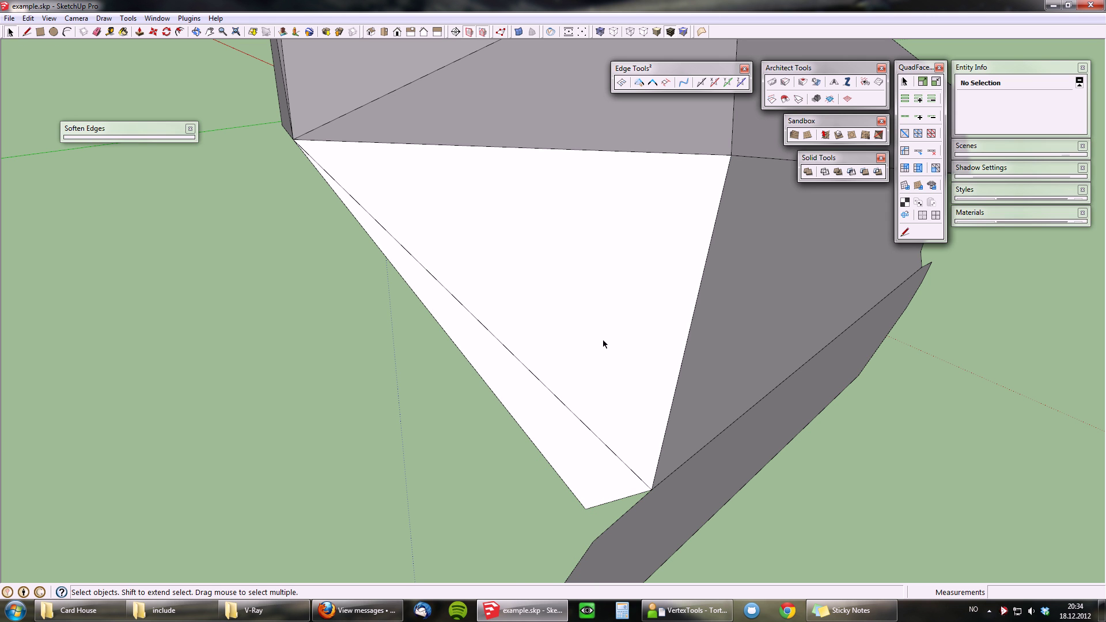
{"action": "key", "text": "e"}
{"action": "left_click", "coordinate": [540, 382]}
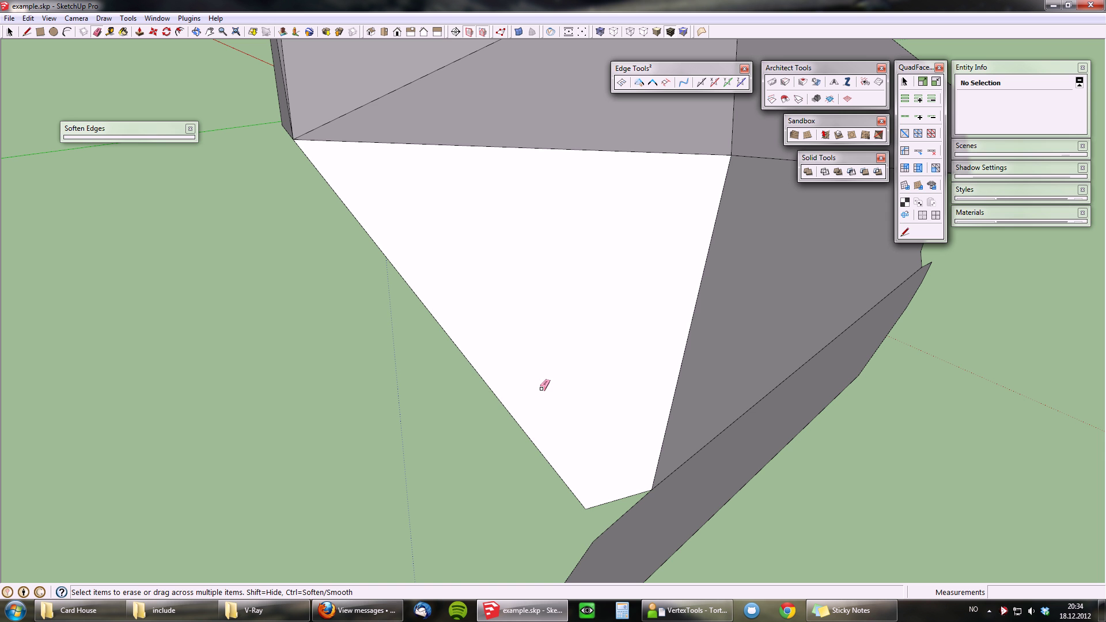
- Restart Vertex Tools, select the white face's outer upper corner vertex and try scaling it to about 0.42 along the blue axis
{"action": "middle_click_drag", "start_coordinate": [593, 356], "coordinate": [686, 403]}
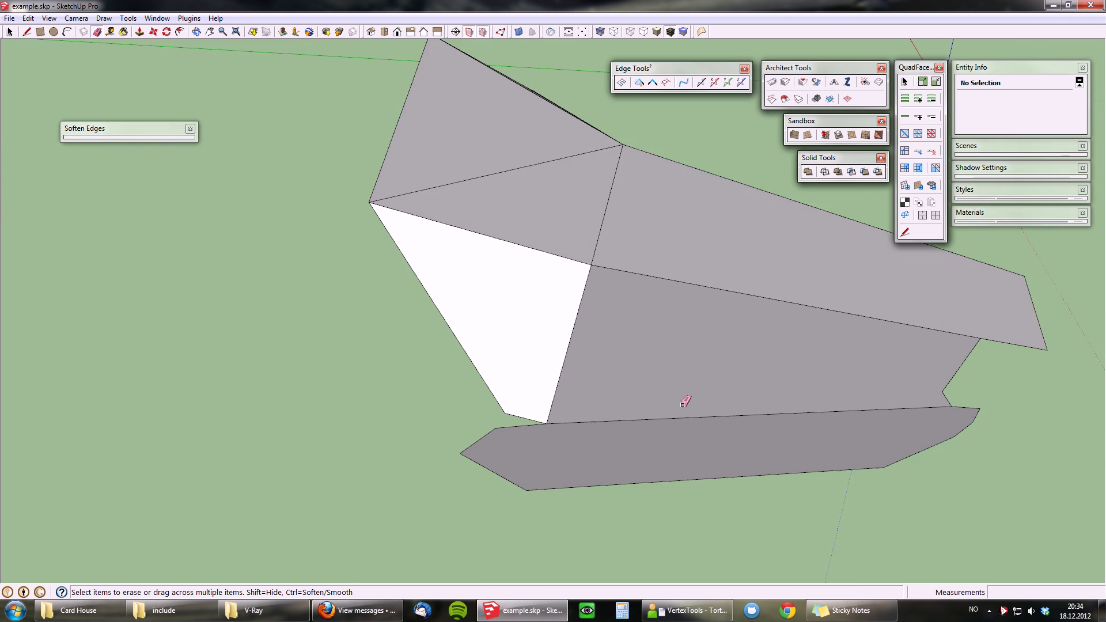
{"action": "scroll", "coordinate": [605, 402], "scroll_direction": "up", "scroll_amount": 3}
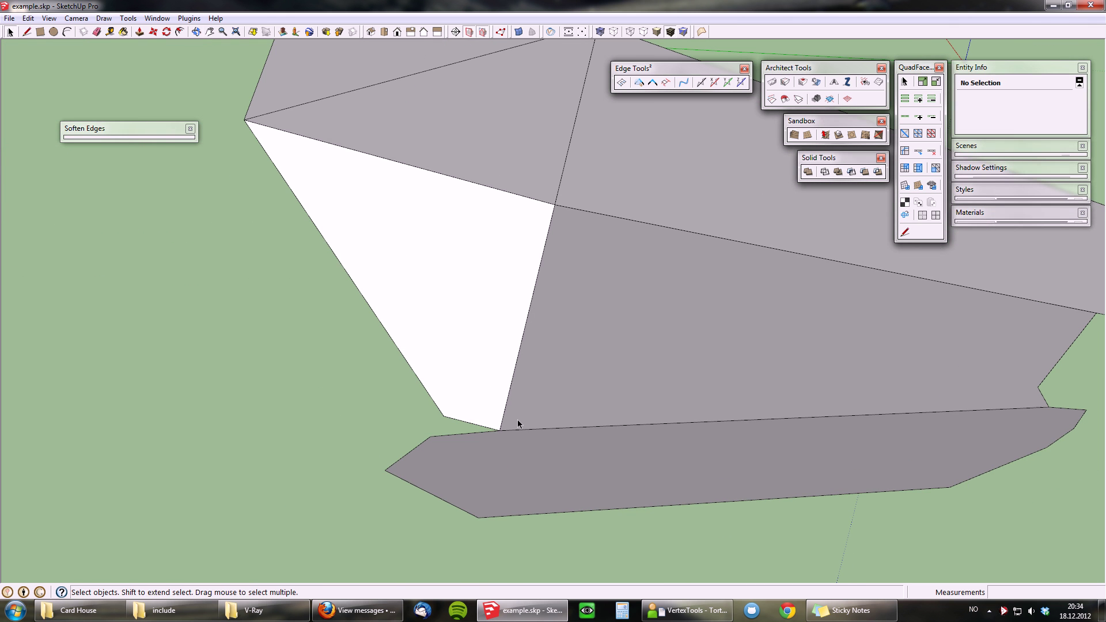
{"action": "middle_click_drag", "start_coordinate": [517, 422], "coordinate": [580, 419]}
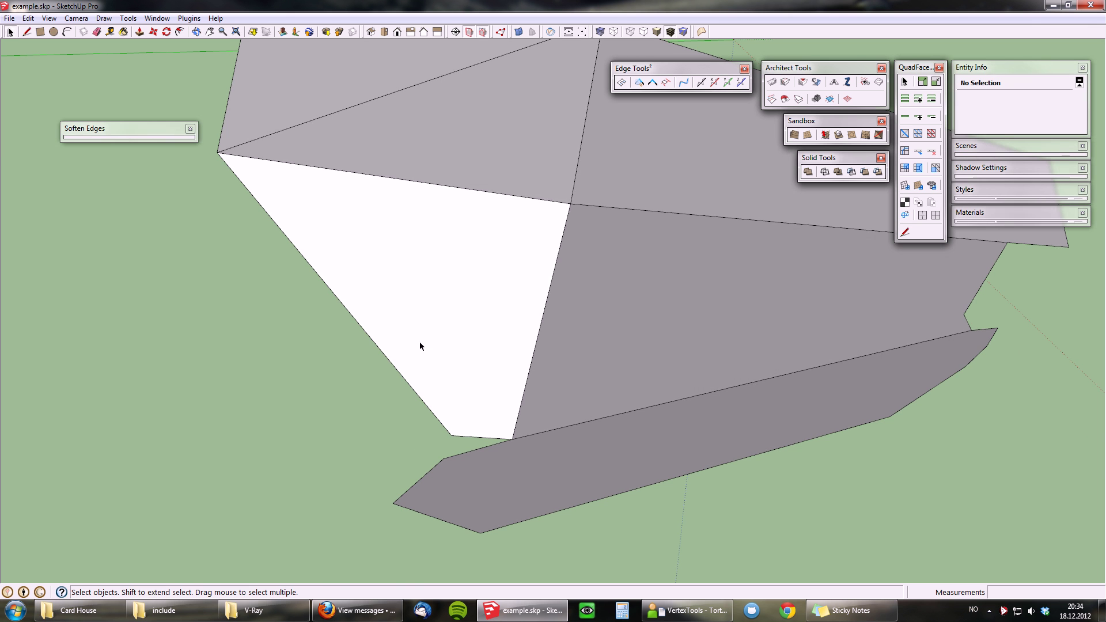
{"action": "middle_click_drag", "start_coordinate": [420, 345], "coordinate": [455, 323]}
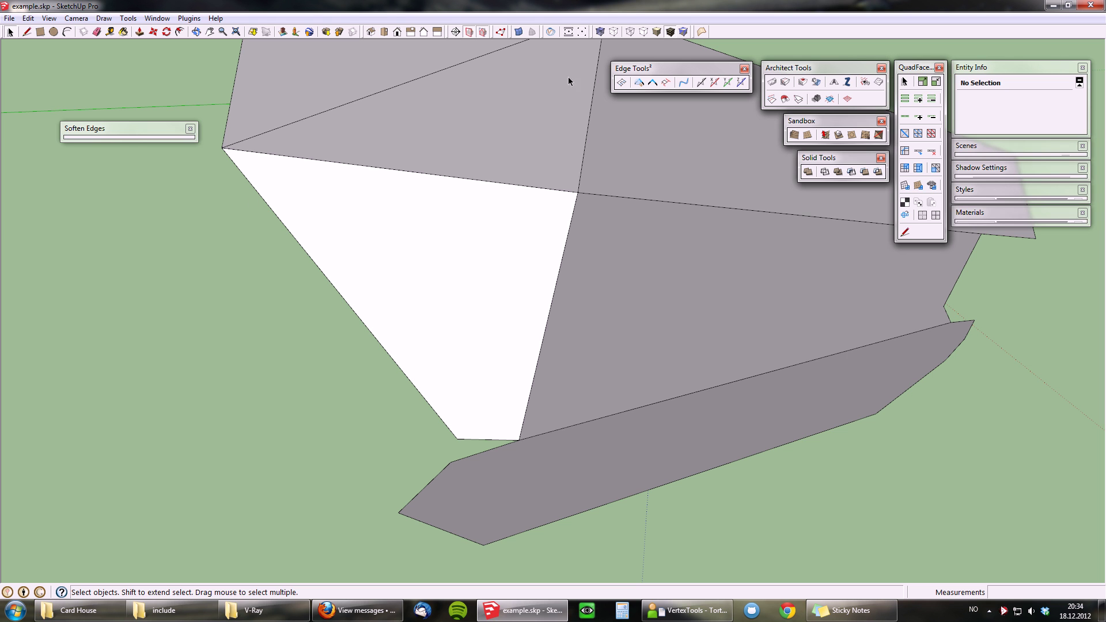
{"action": "left_click", "coordinate": [498, 34]}
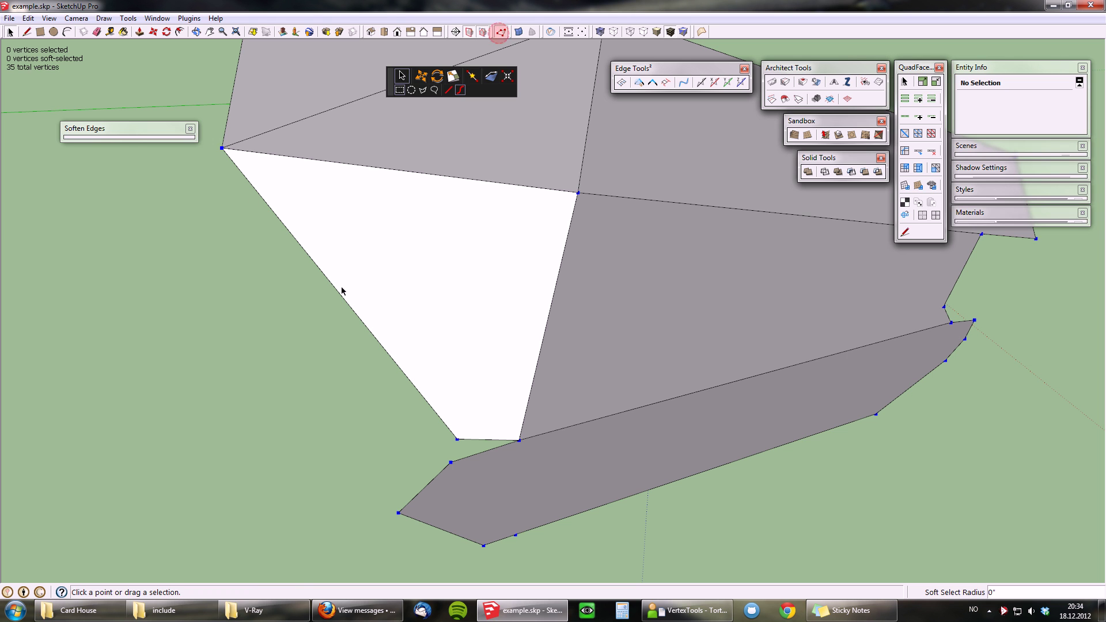
{"action": "left_click", "coordinate": [222, 148]}
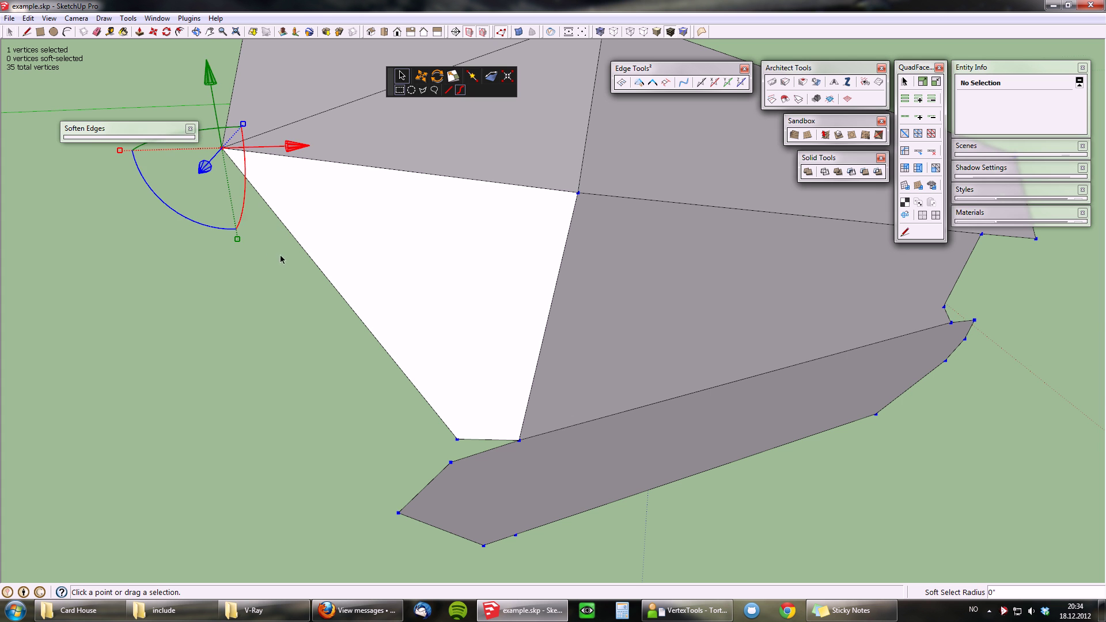
{"action": "middle_click_drag", "start_coordinate": [281, 259], "coordinate": [484, 267]}
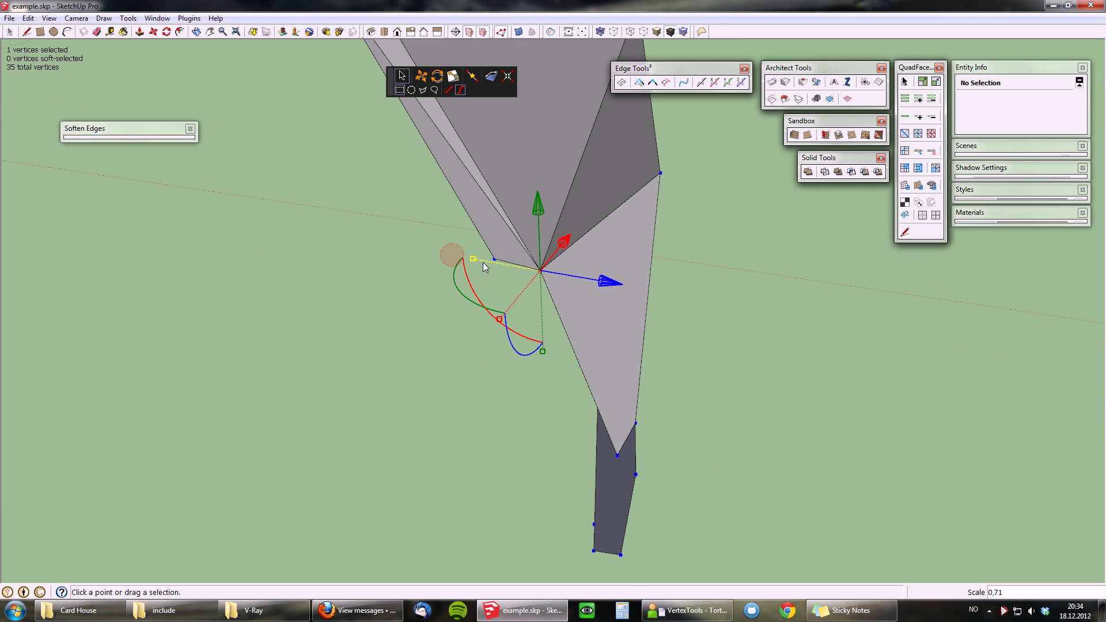
{"action": "left_click_drag", "start_coordinate": [484, 267], "coordinate": [483, 486]}
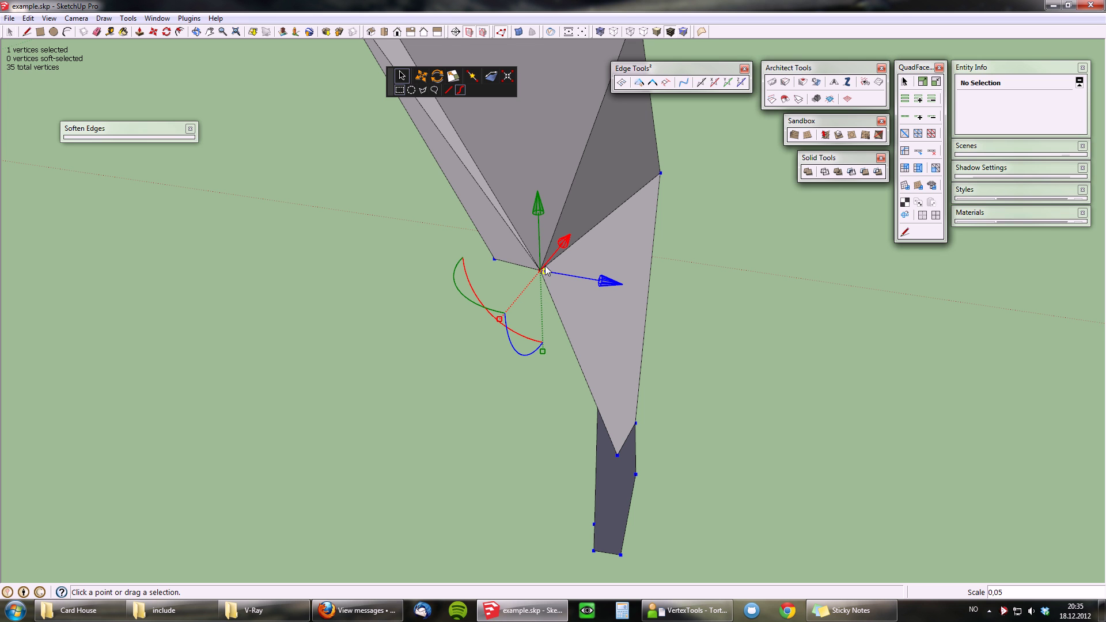
{"action": "left_click_drag", "start_coordinate": [542, 274], "coordinate": [502, 268]}
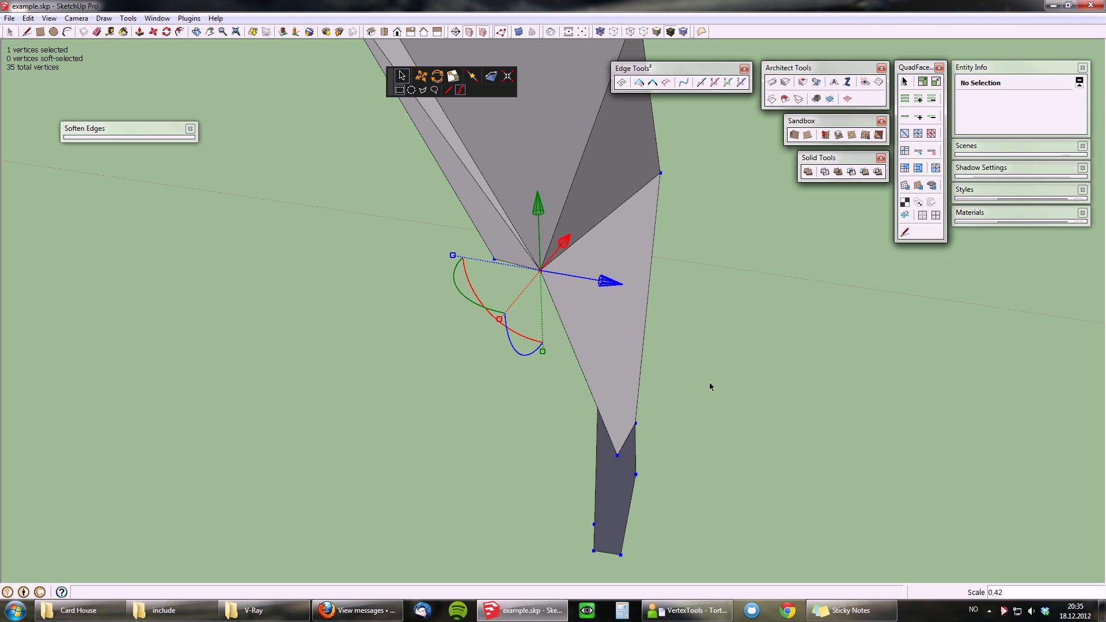
- Examine the white face and the gizmo's orientation at its corner vertex from several angles
{"action": "middle_click_drag", "start_coordinate": [711, 382], "coordinate": [495, 409]}
{"action": "scroll", "coordinate": [305, 317], "scroll_direction": "up", "scroll_amount": 3}
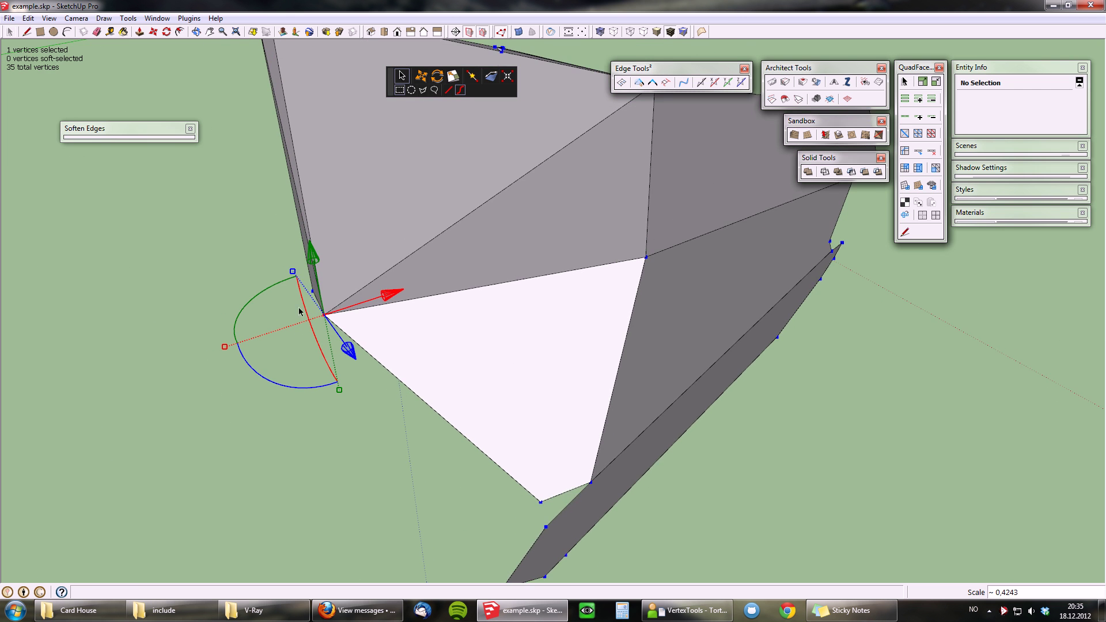
{"action": "middle_click_drag", "start_coordinate": [350, 330], "coordinate": [468, 329]}
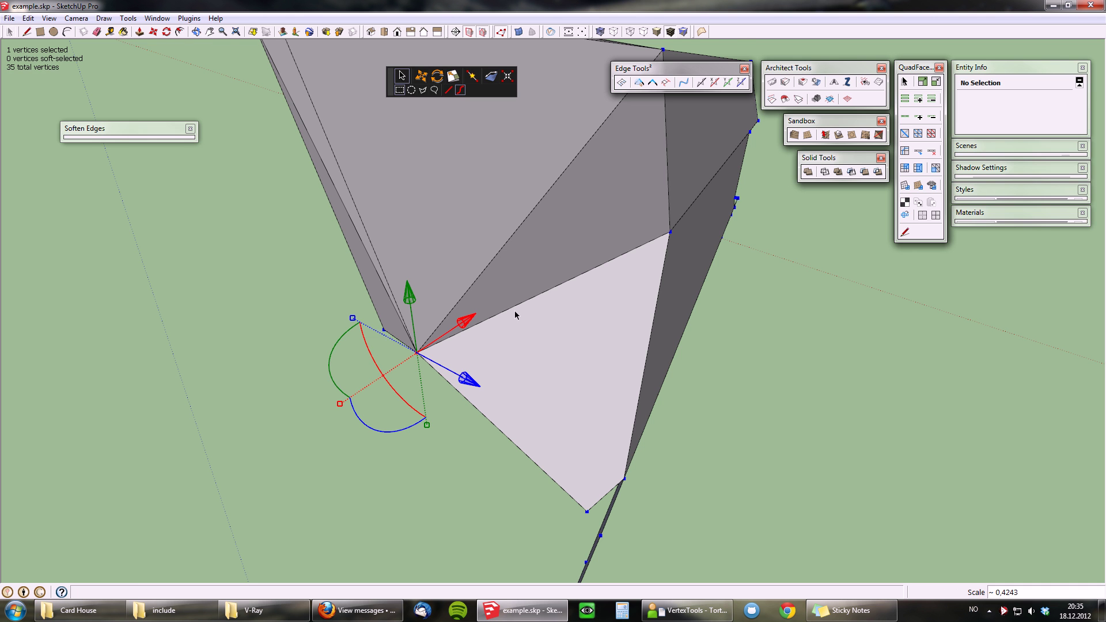
{"action": "scroll", "coordinate": [513, 314], "scroll_direction": "down", "scroll_amount": 3}
{"action": "scroll", "coordinate": [511, 383], "scroll_direction": "up", "scroll_amount": 3}
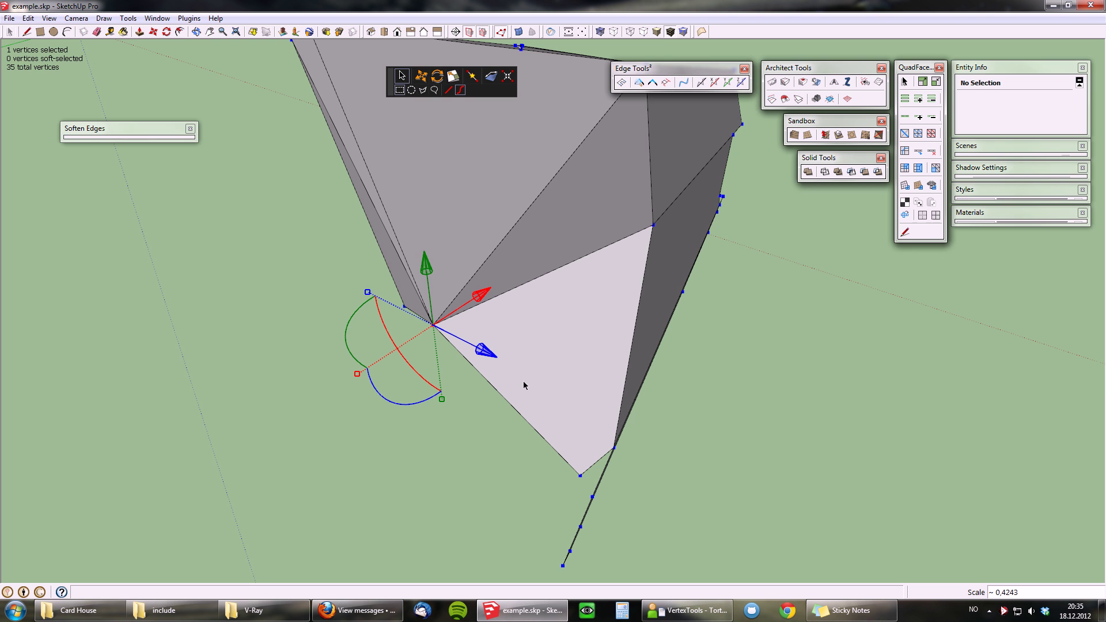
{"action": "middle_click_drag", "start_coordinate": [632, 366], "coordinate": [585, 313]}
{"action": "scroll", "coordinate": [505, 361], "scroll_direction": "down", "scroll_amount": 3}
{"action": "key", "text": "v"}
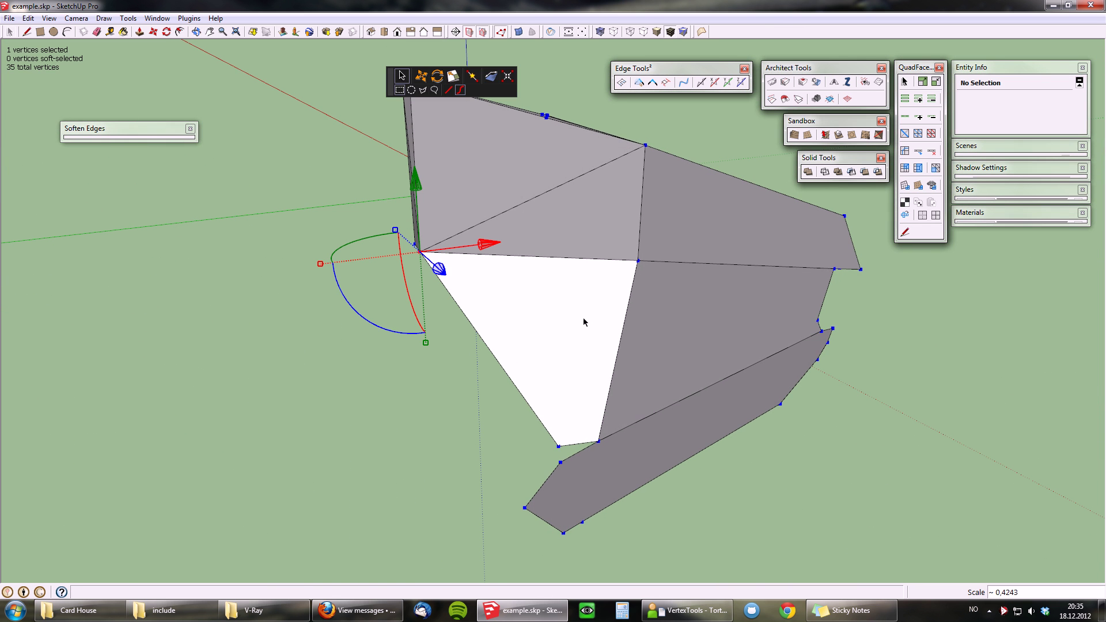